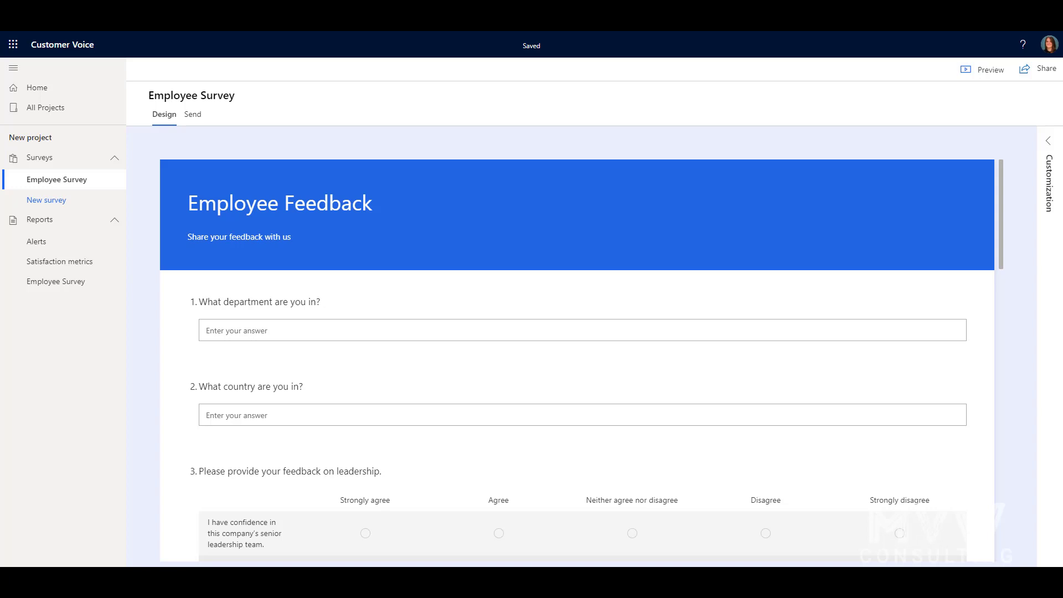
Open the Employee Survey's Distribution settings and expand Participants to see the Save survey progress option
{"action": "left_click", "coordinate": [198, 118]}
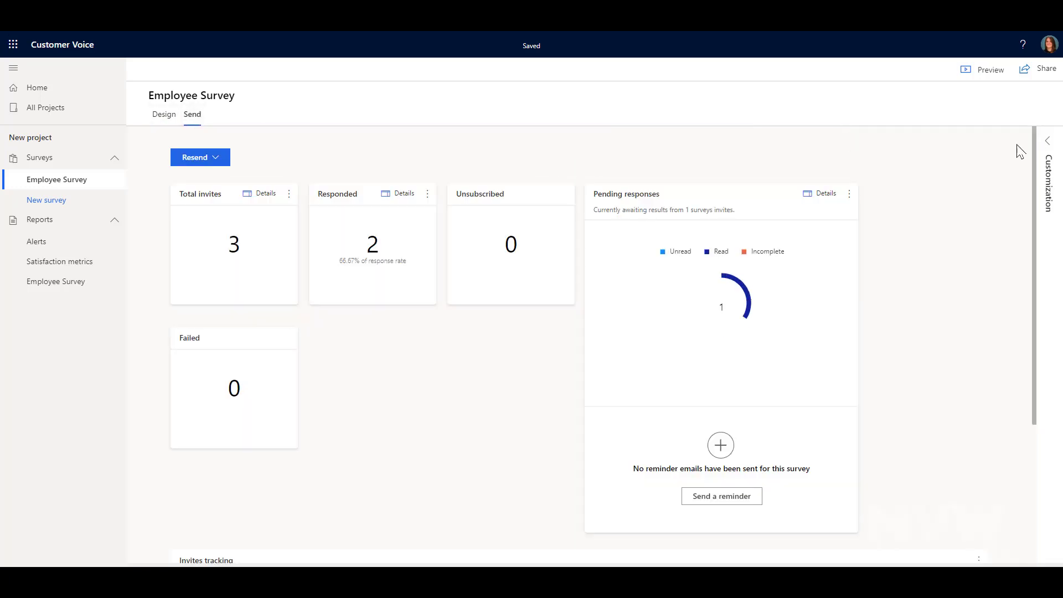
{"action": "left_click", "coordinate": [1047, 143]}
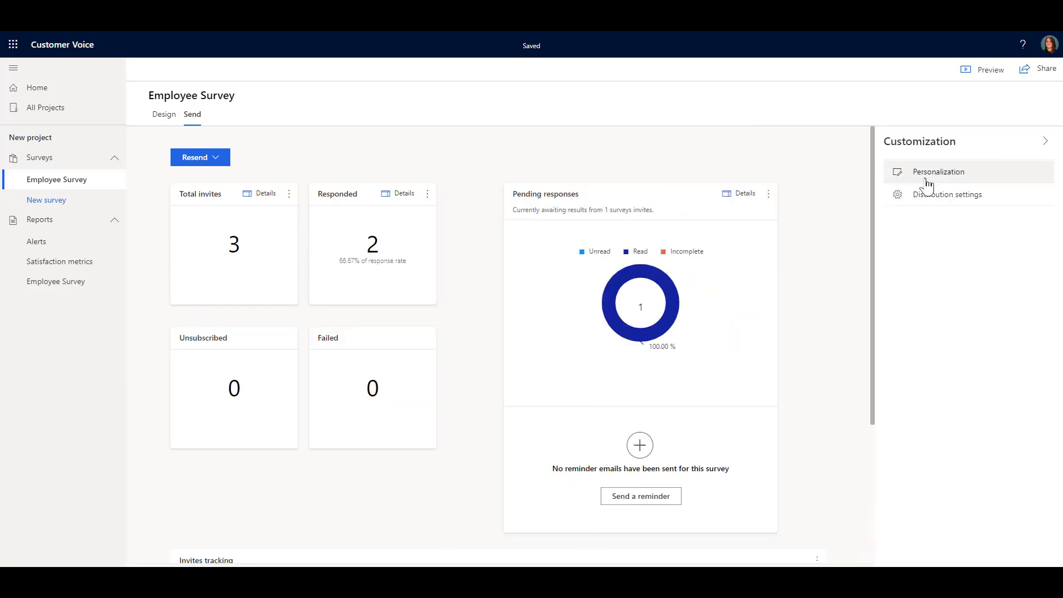
{"action": "left_click", "coordinate": [966, 194]}
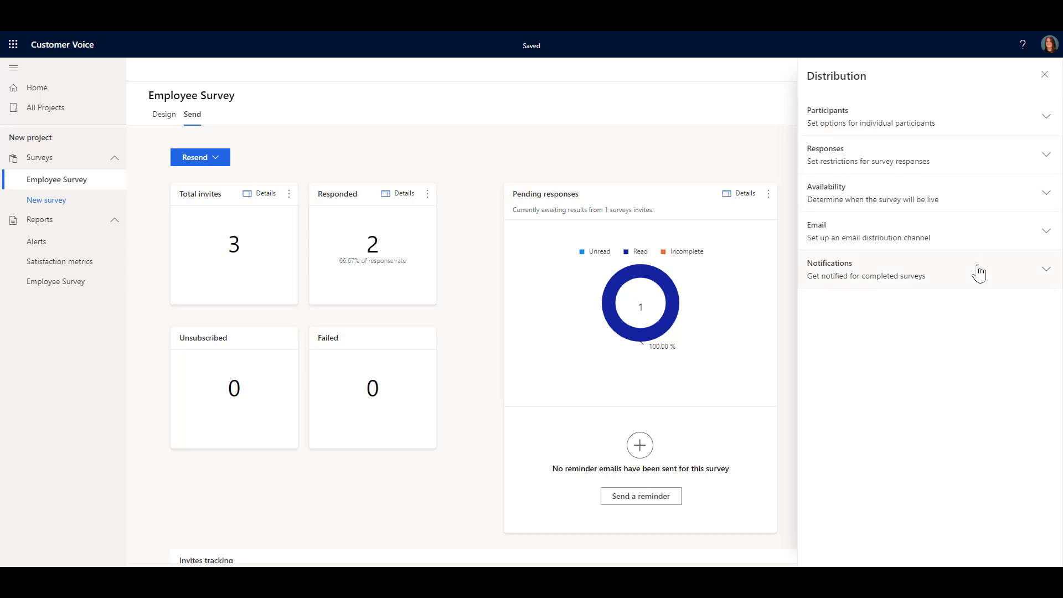
{"action": "left_click", "coordinate": [983, 126]}
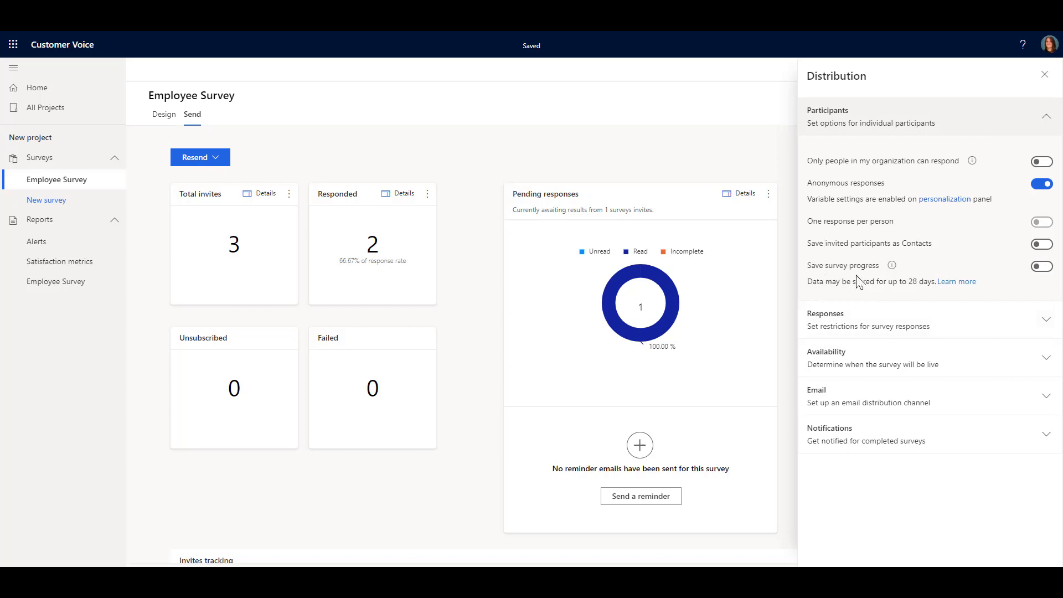
{"action": "mouse_move", "coordinate": [893, 266]}
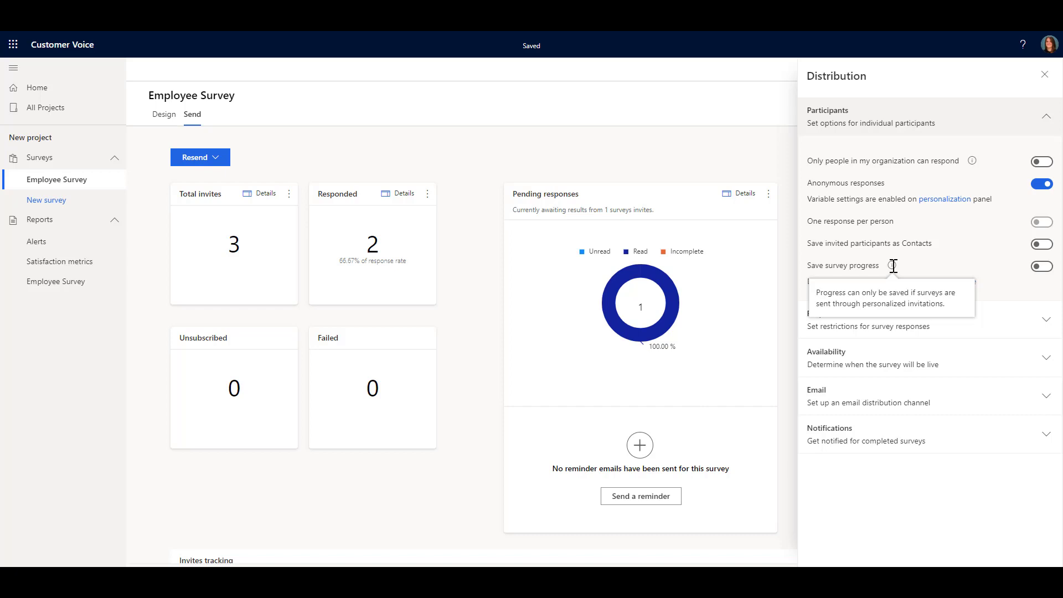
Switch on Save survey progress and close the Distribution settings panel
{"action": "left_click", "coordinate": [1041, 267]}
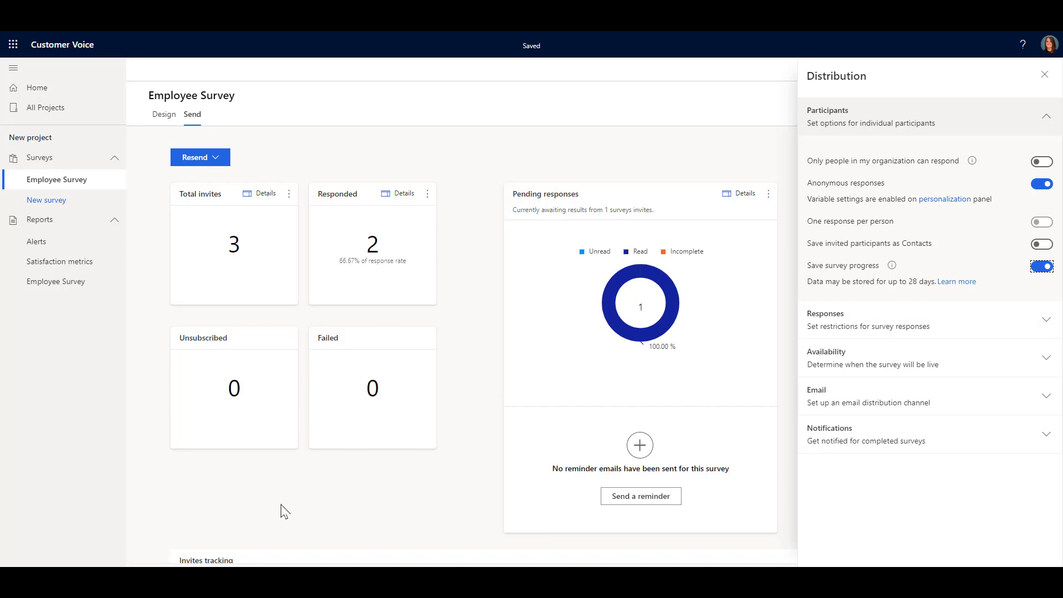
{"action": "key", "text": "Escape"}
Resend the survey by email, adding the suggested colleague as the recipient
{"action": "left_click", "coordinate": [222, 162]}
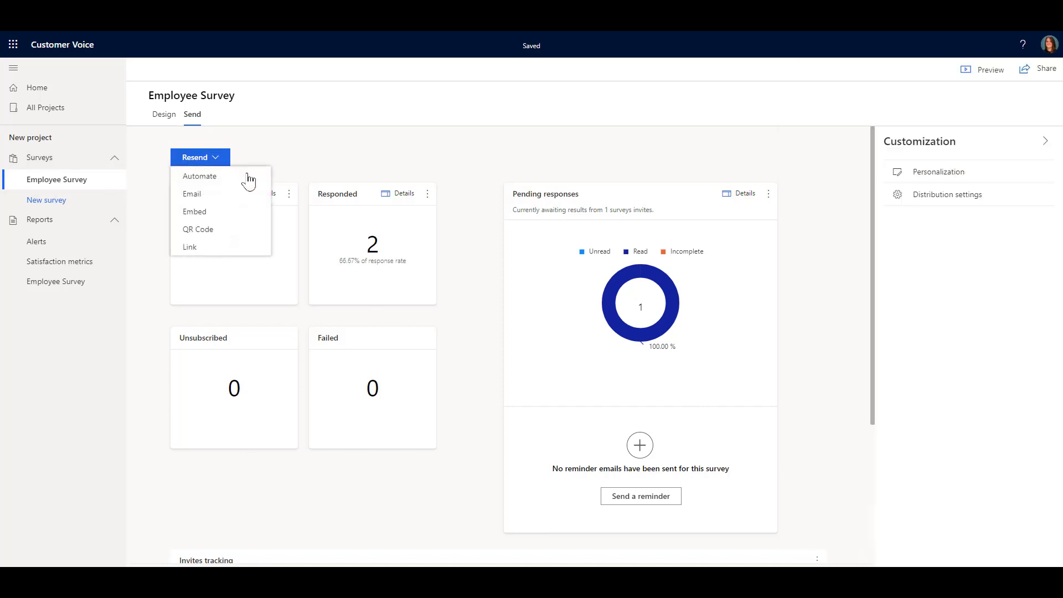
{"action": "left_click", "coordinate": [233, 192]}
{"action": "type", "text": "janec"}
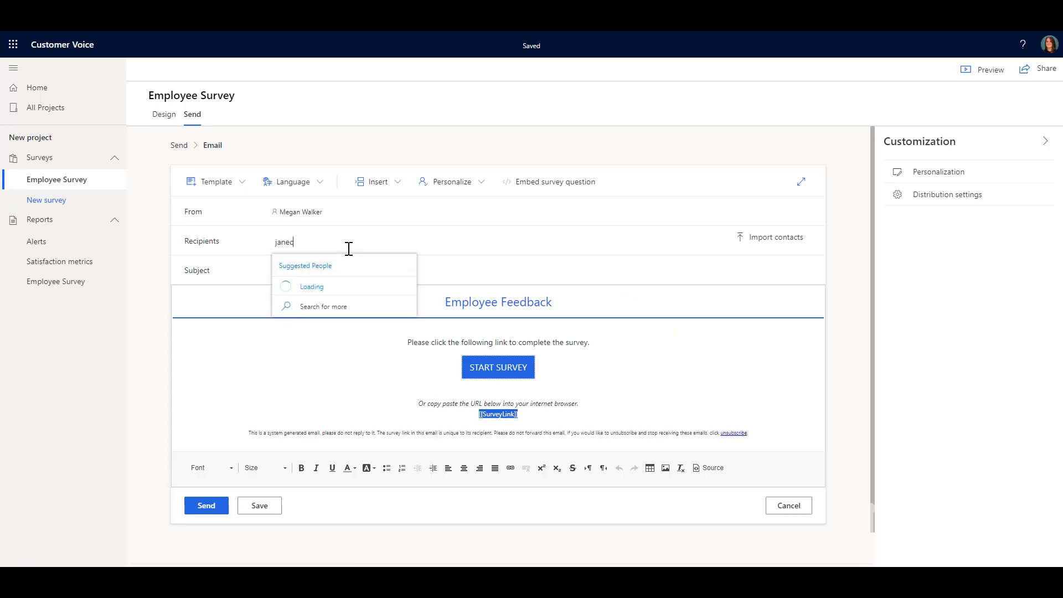
{"action": "left_click", "coordinate": [361, 288]}
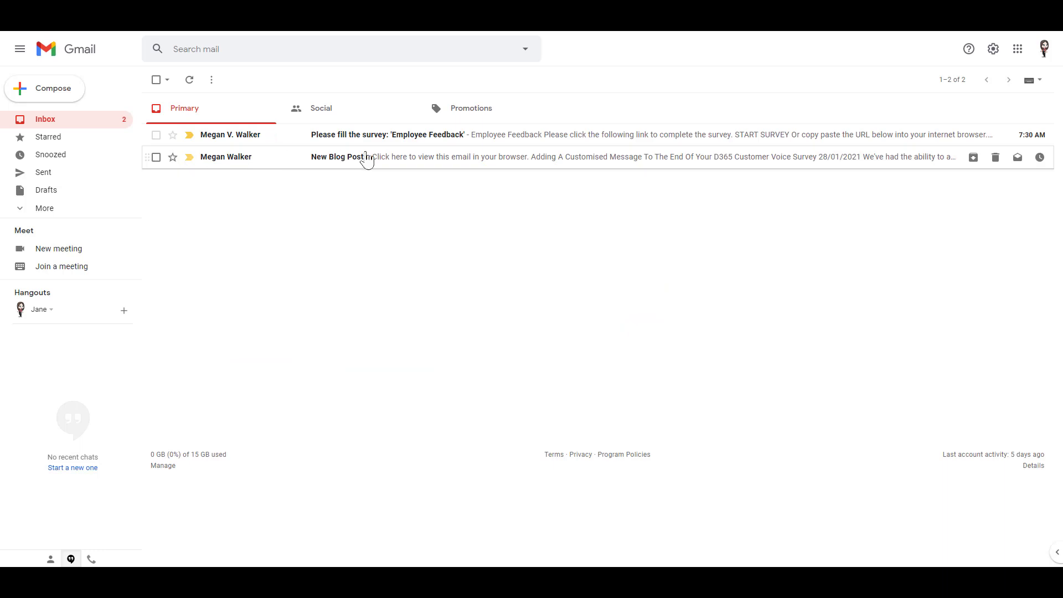
Open the survey invitation and answer HR for department and England for country
{"action": "left_click", "coordinate": [365, 137]}
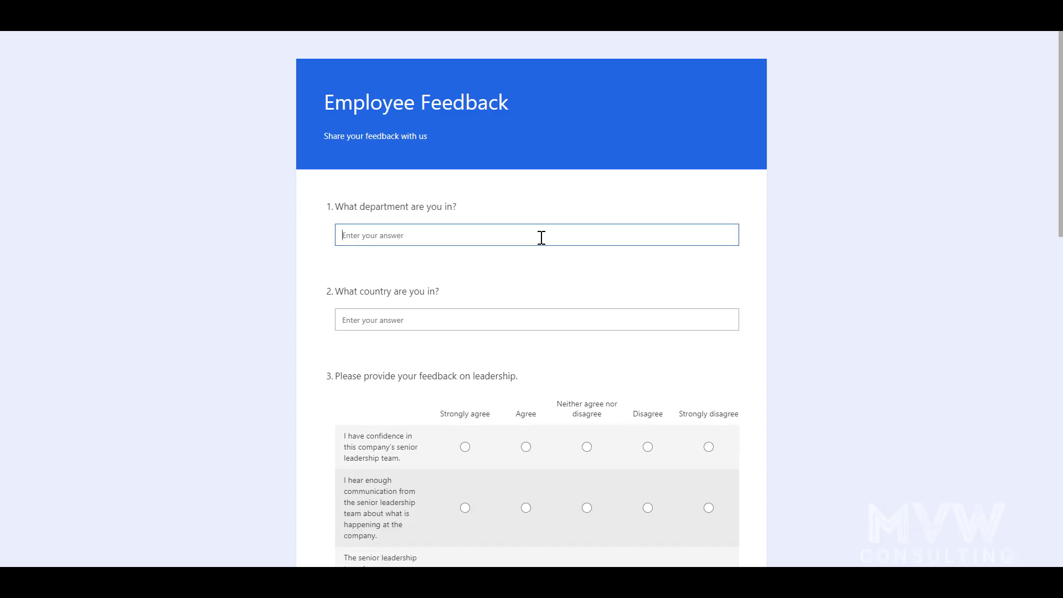
{"action": "type", "text": "HR"}
{"action": "left_click", "coordinate": [466, 314]}
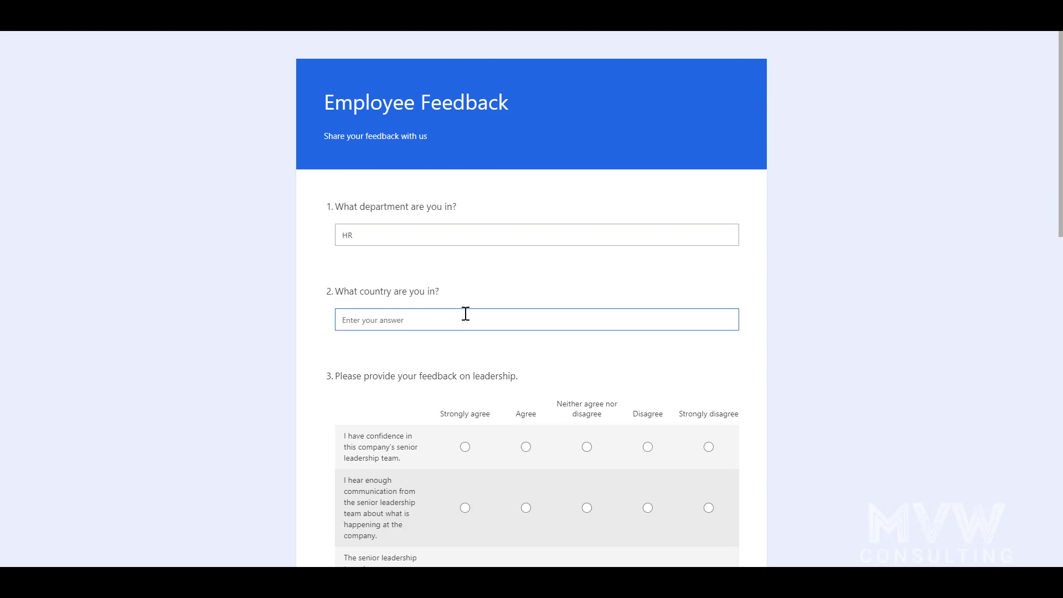
{"action": "type", "text": "England"}
Leave the partly filled survey without submitting it
{"action": "scroll", "coordinate": [466, 315], "scroll_direction": "down", "scroll_amount": 4}
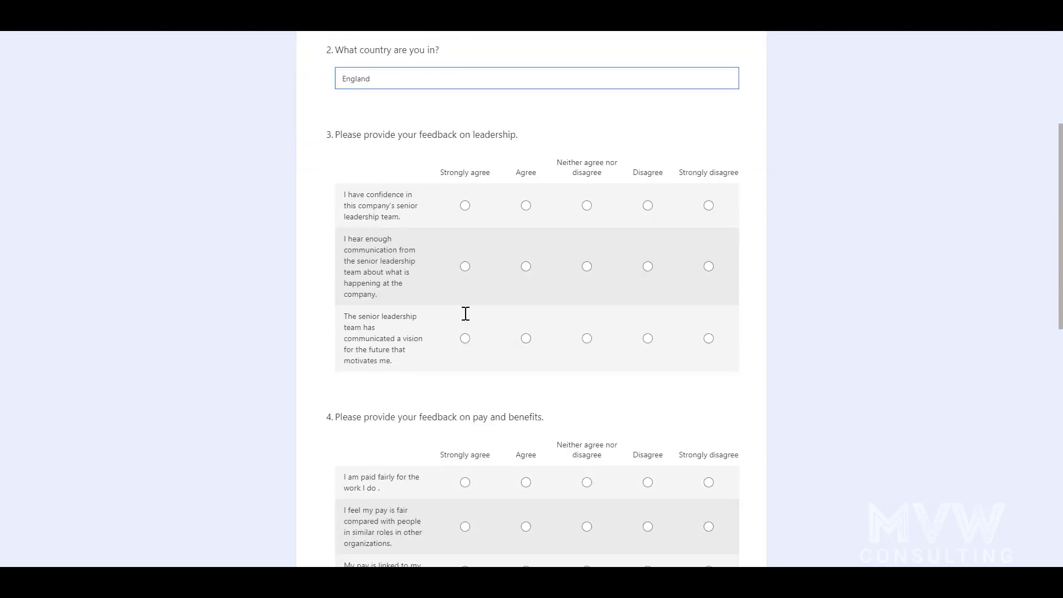
{"action": "scroll", "coordinate": [464, 314], "scroll_direction": "down", "scroll_amount": 2}
{"action": "scroll", "coordinate": [465, 316], "scroll_direction": "up", "scroll_amount": 6}
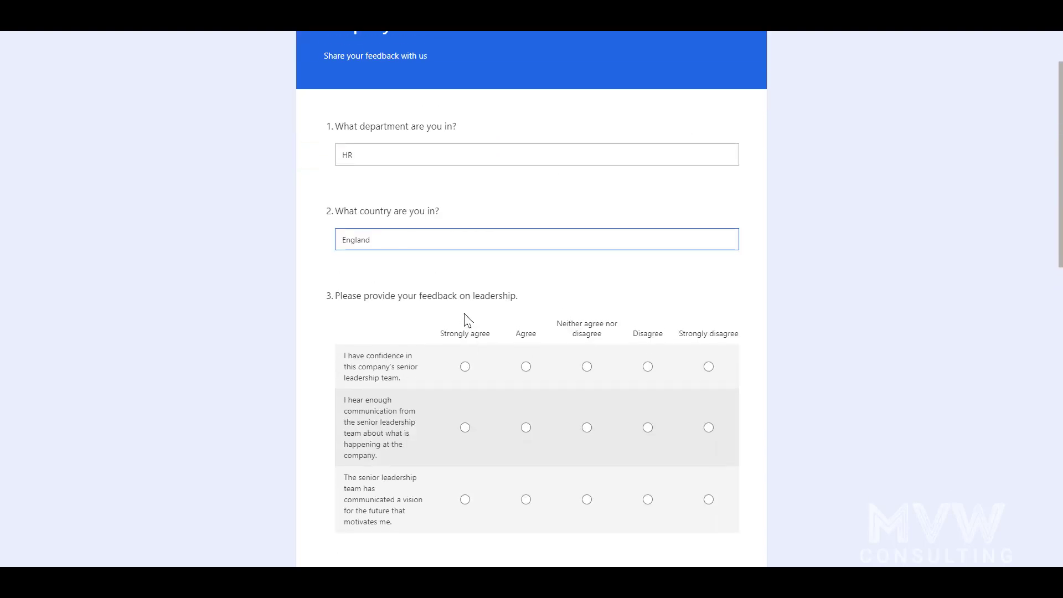
{"action": "left_click", "coordinate": [217, 298]}
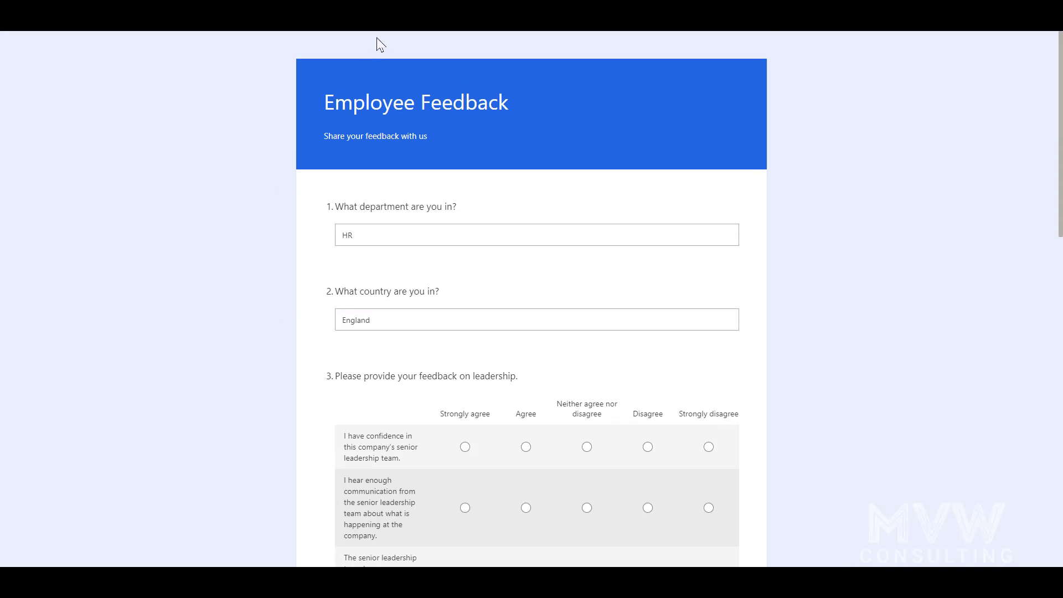
{"action": "left_click", "coordinate": [399, 32]}
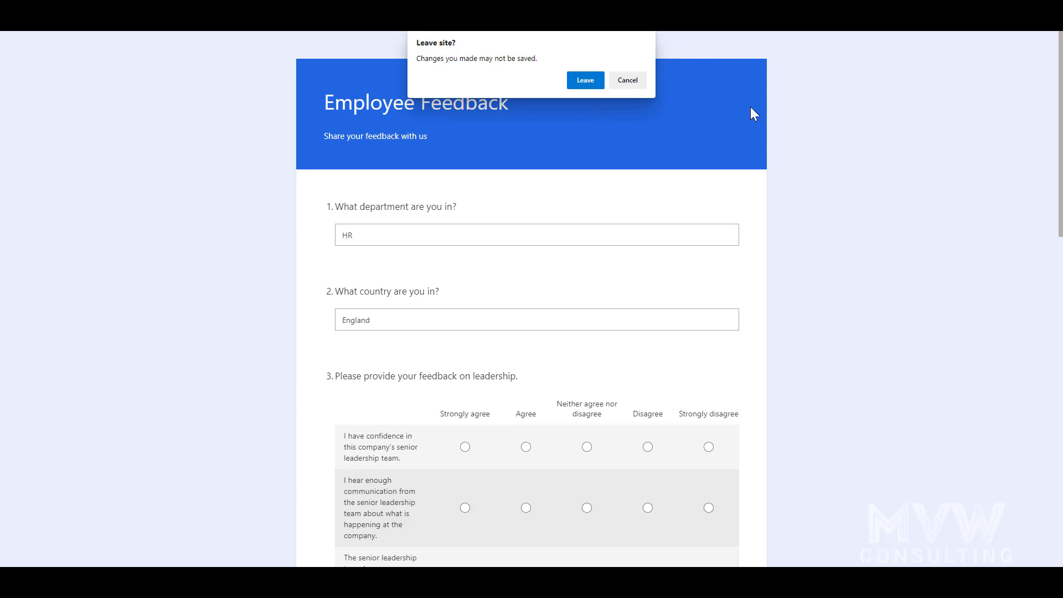
{"action": "left_click", "coordinate": [577, 84]}
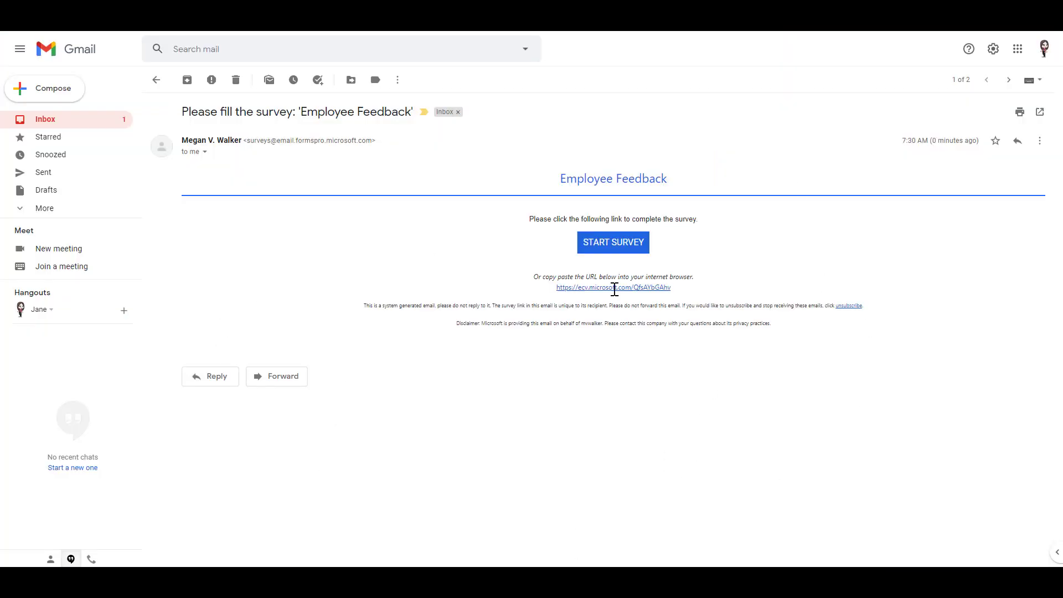
Reopen the survey and rate the three leadership statements Agree, Agree and Strongly agree
{"action": "left_click", "coordinate": [615, 242]}
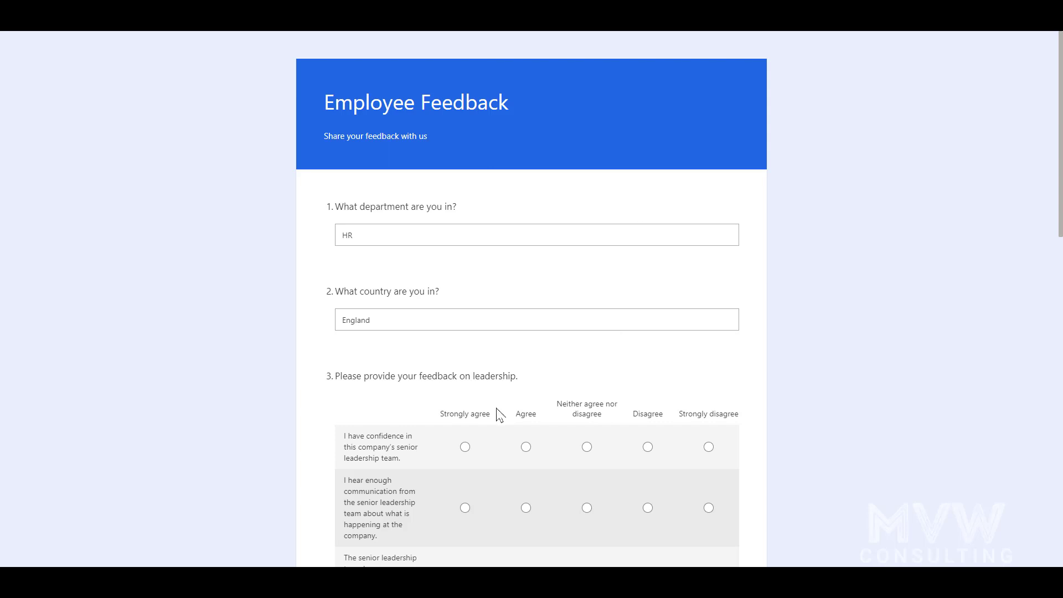
{"action": "scroll", "coordinate": [850, 324], "scroll_direction": "down", "scroll_amount": 1}
{"action": "scroll", "coordinate": [850, 324], "scroll_direction": "down", "scroll_amount": 3}
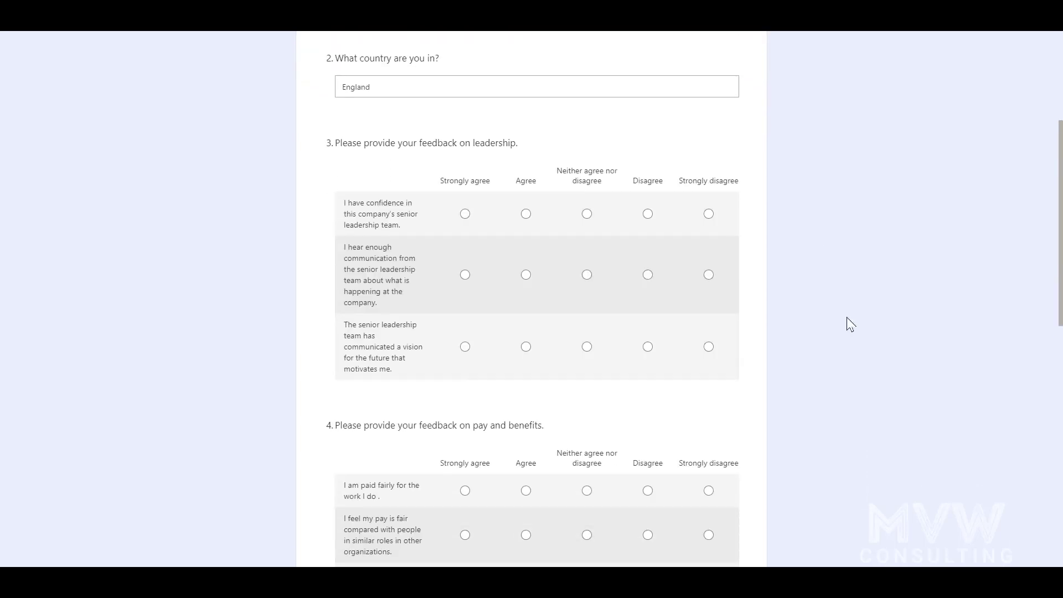
{"action": "left_click", "coordinate": [526, 207]}
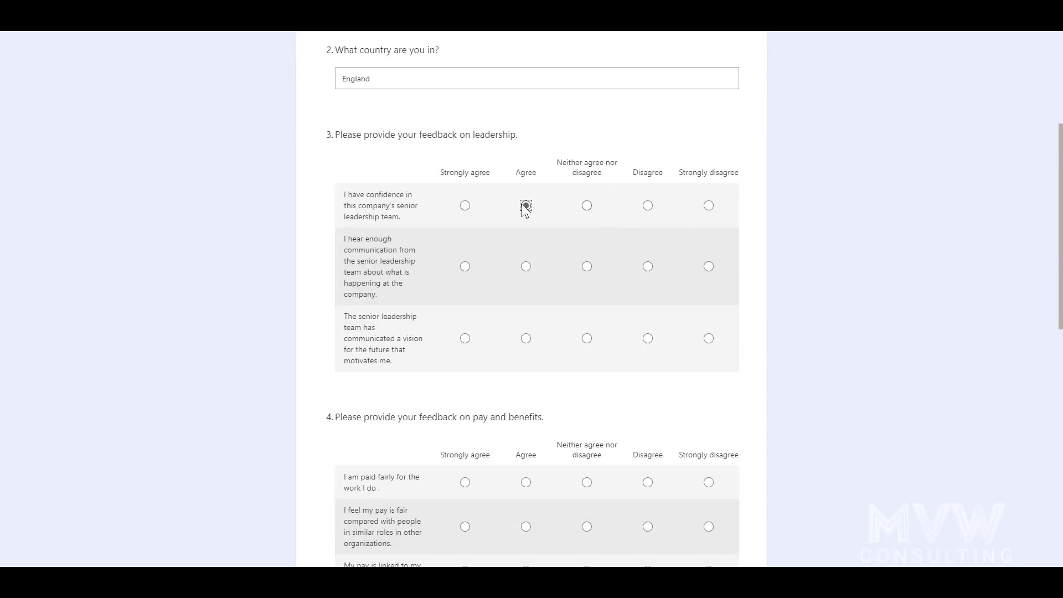
{"action": "left_click", "coordinate": [527, 268]}
{"action": "left_click", "coordinate": [466, 339]}
Rate all three pay statements Strongly agree, then leave the survey without submitting
{"action": "scroll", "coordinate": [831, 345], "scroll_direction": "down", "scroll_amount": 7}
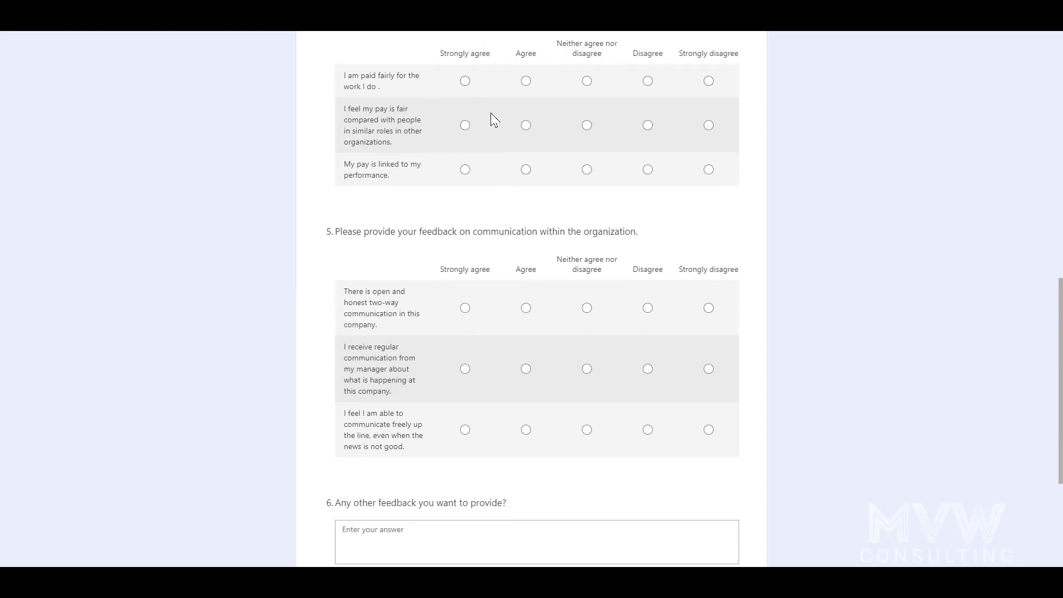
{"action": "scroll", "coordinate": [482, 222], "scroll_direction": "up", "scroll_amount": 3}
{"action": "left_click", "coordinate": [466, 241]}
{"action": "left_click", "coordinate": [465, 287]}
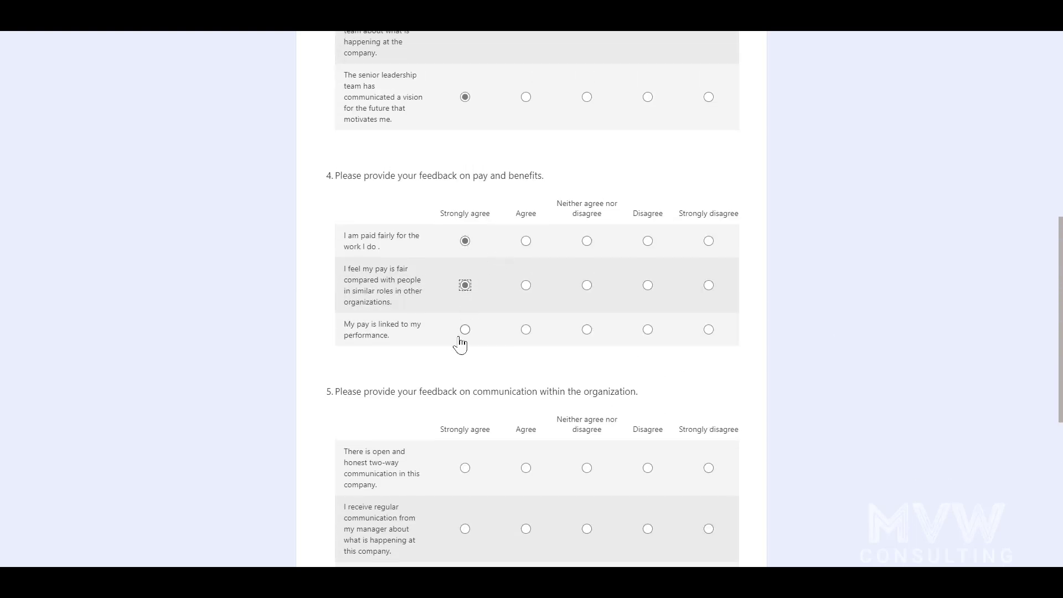
{"action": "left_click", "coordinate": [465, 330]}
{"action": "key", "text": "ctrl+w"}
{"action": "left_click", "coordinate": [583, 82]}
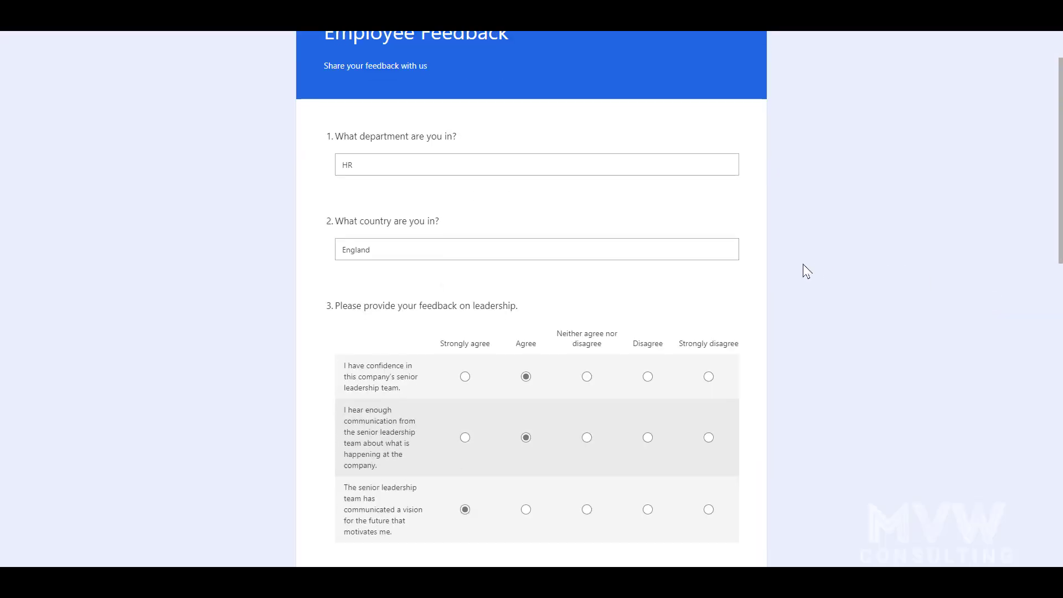
{"action": "scroll", "coordinate": [806, 271], "scroll_direction": "down", "scroll_amount": 3}
{"action": "scroll", "coordinate": [806, 271], "scroll_direction": "up", "scroll_amount": 5}
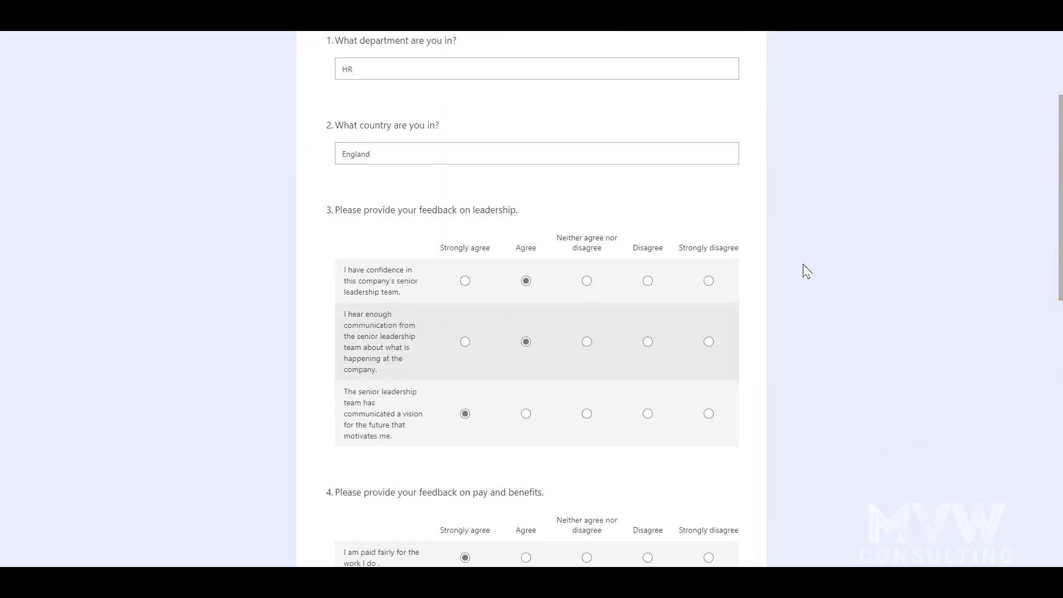